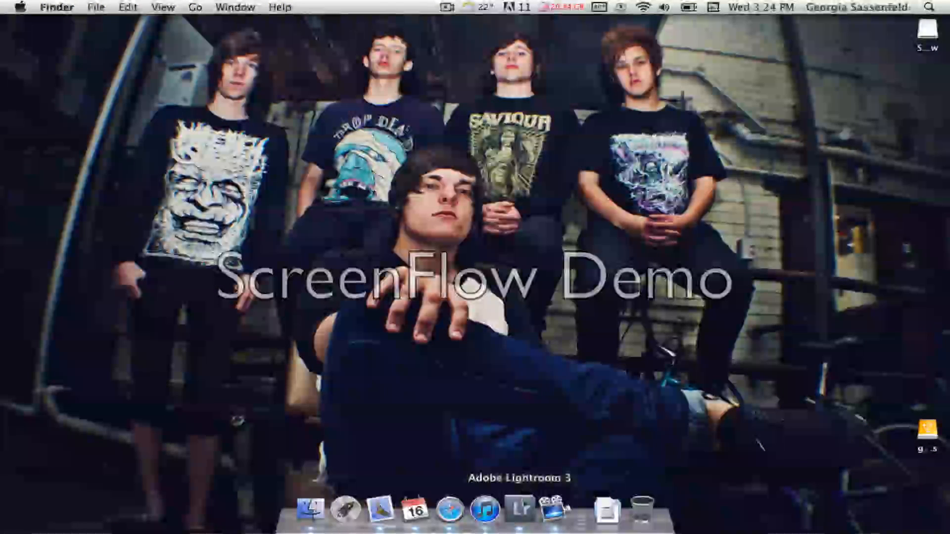
Switch to Lightroom, view IMG_1016.CR2 in the before/after comparison, and return it to the single-photo view
click(520, 509)
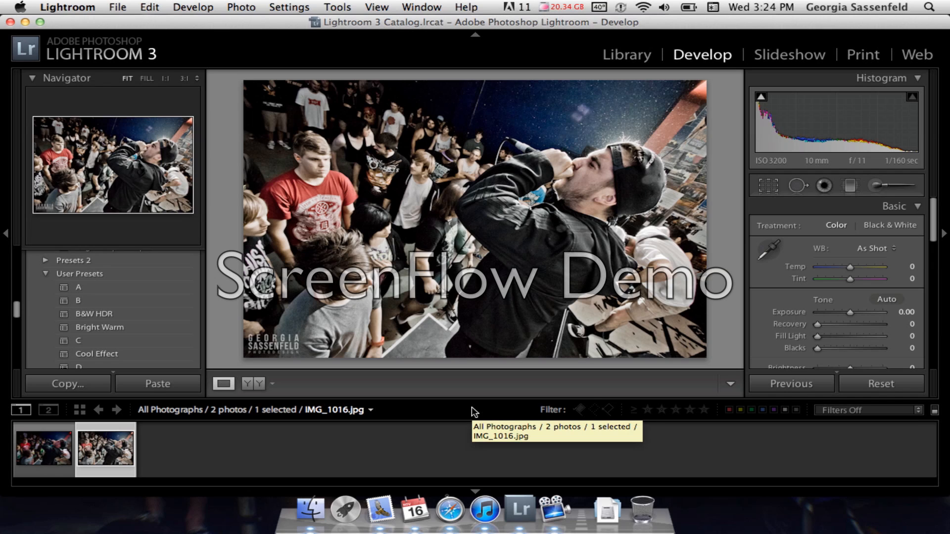
key(Left)
click(258, 385)
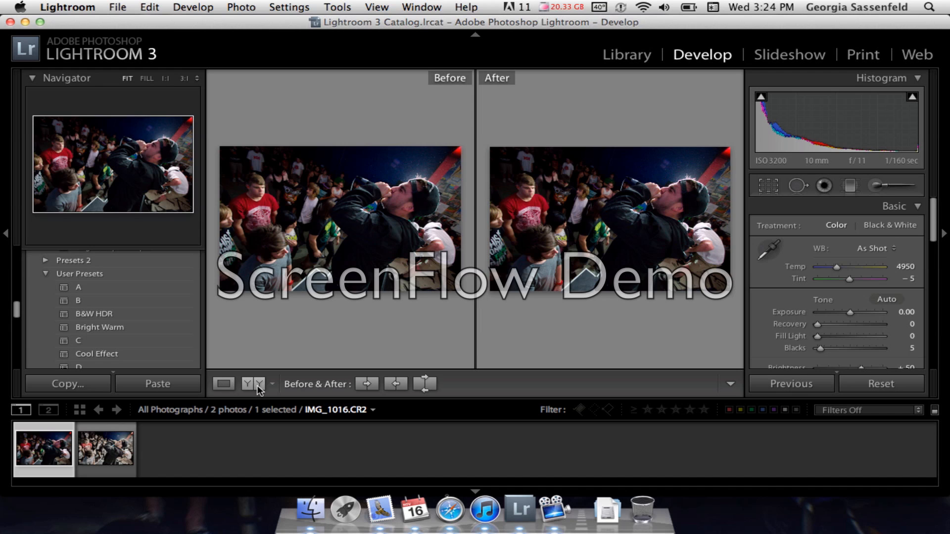
click(258, 386)
click(220, 443)
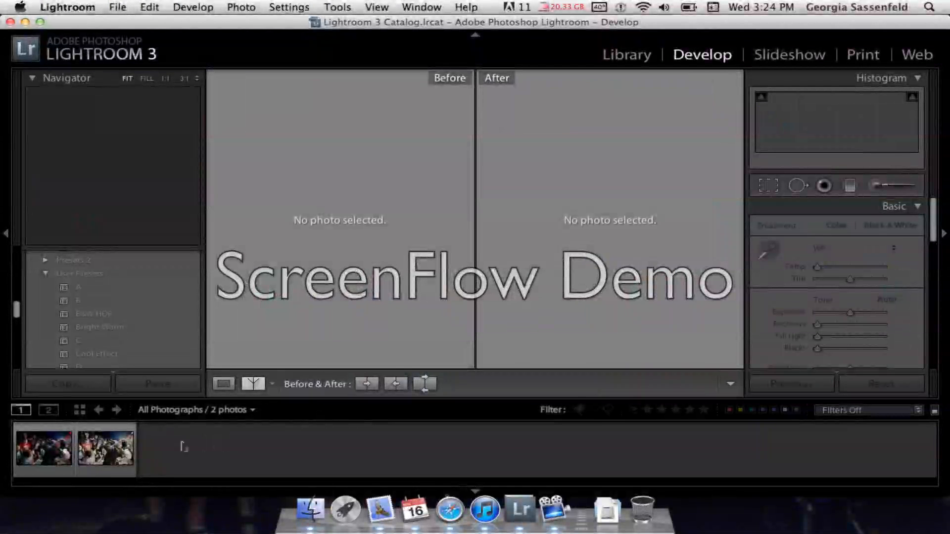
click(117, 449)
key(Left)
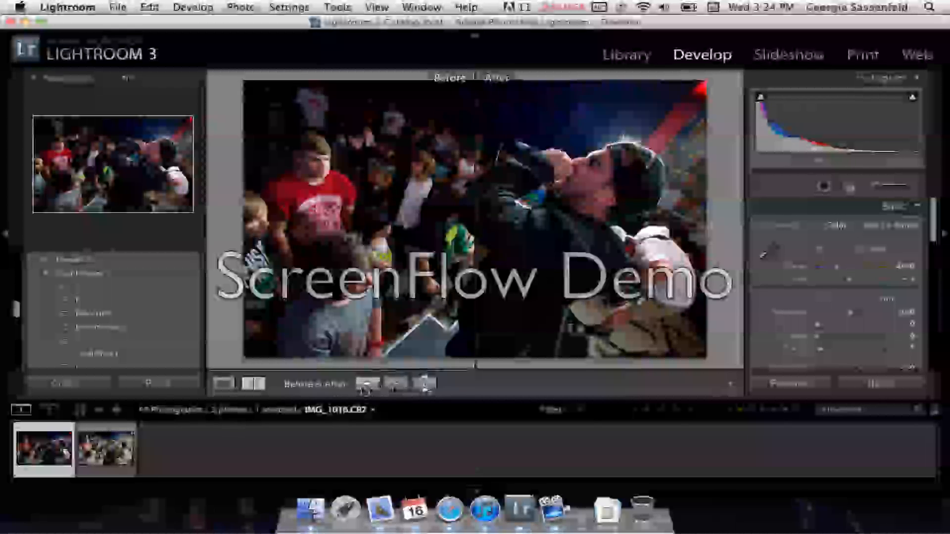
click(223, 384)
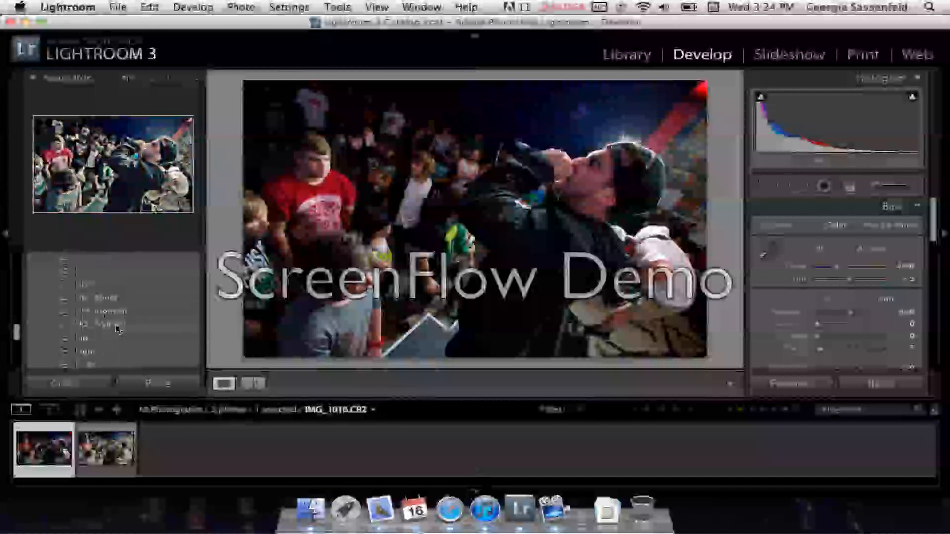
scroll(117, 329, down, 5)
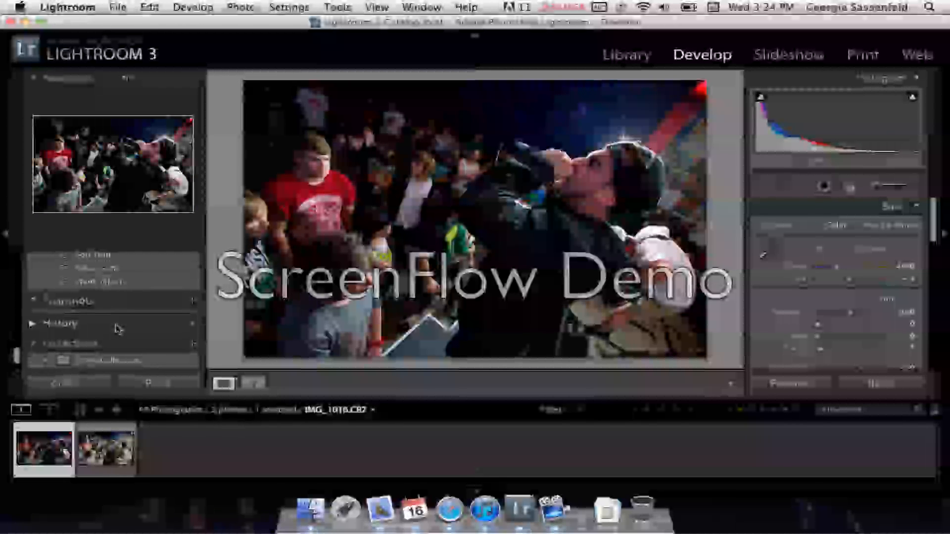
scroll(117, 329, up, 5)
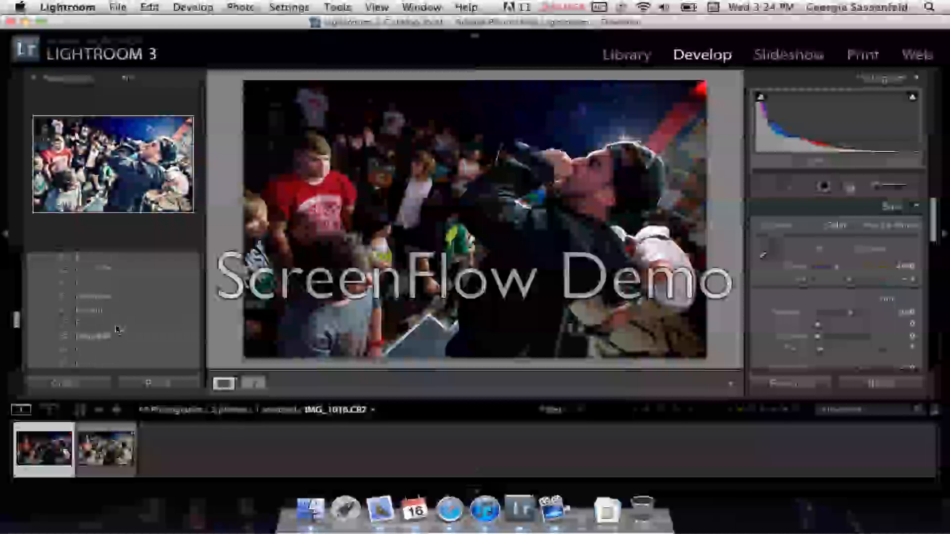
scroll(117, 329, up, 5)
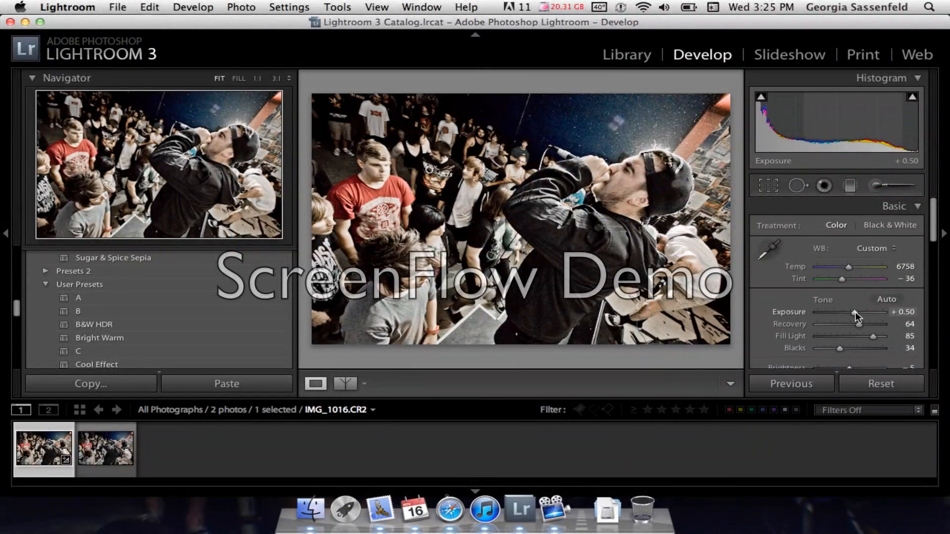
Undo the recent exposure changes, photo selection change and applied preset to bring back the unedited look of IMG_1016.CR2
key(super+z)
key(super+z)
key(super+z)
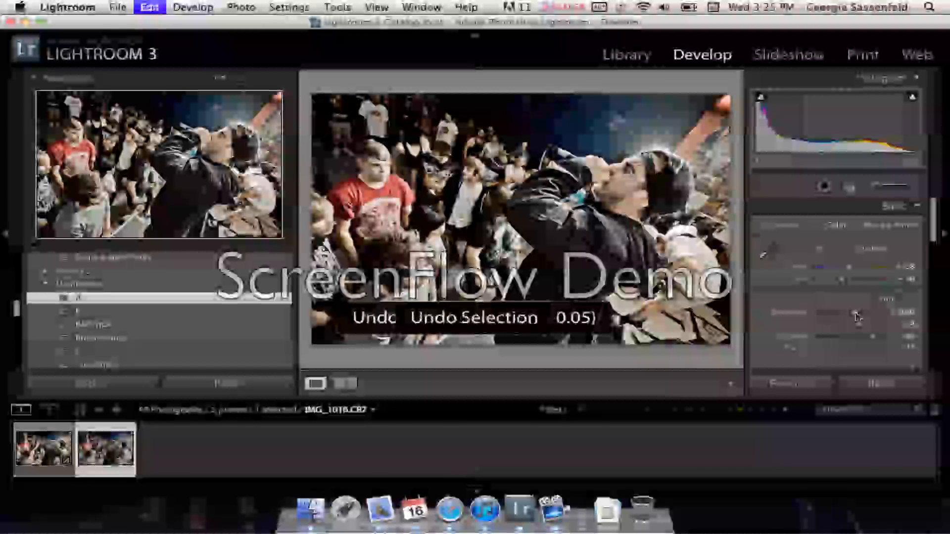
key(super+z)
key(super+z)
key(super+z)
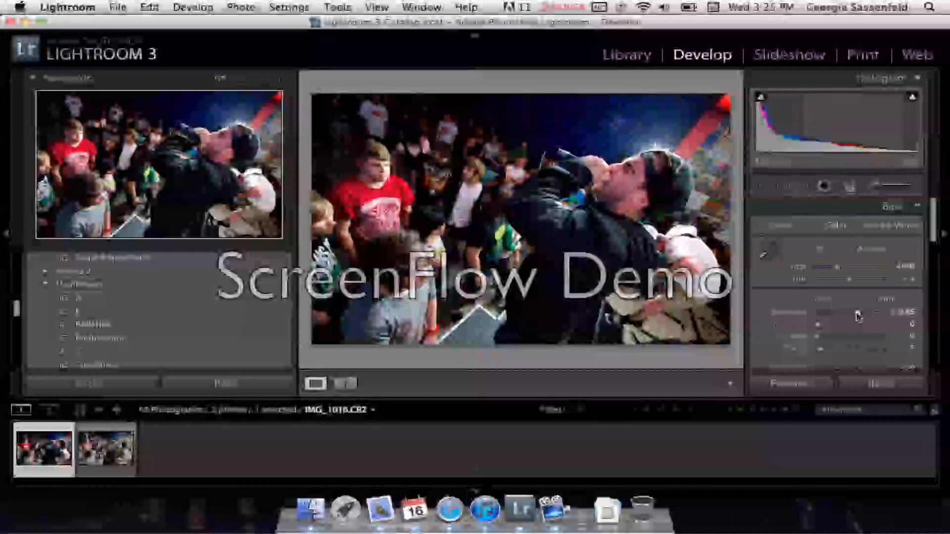
Adjust the photo's basic settings: Fill Light 27, Tint -9, Contrast +34 and Clarity +100, and fine-tune the colour temperature
drag(821, 337, 843, 338)
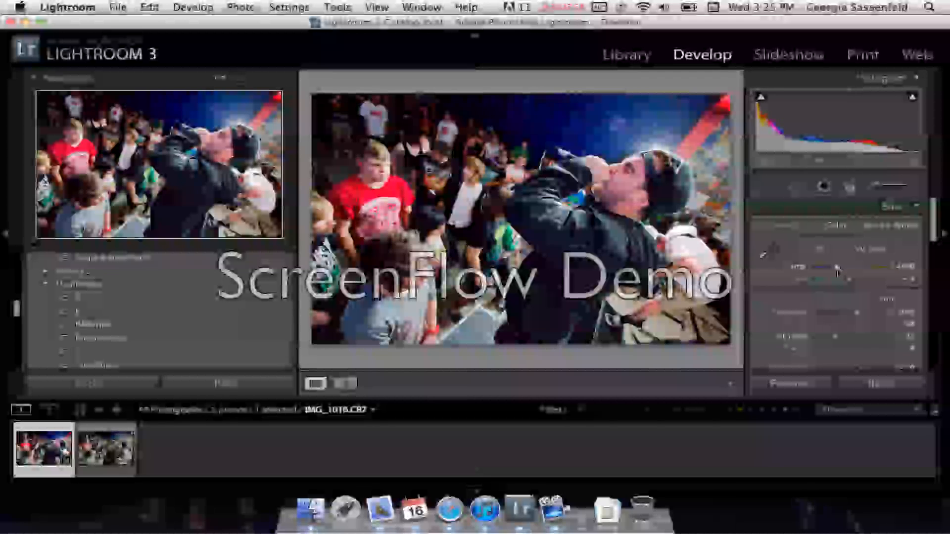
drag(832, 270, 854, 281)
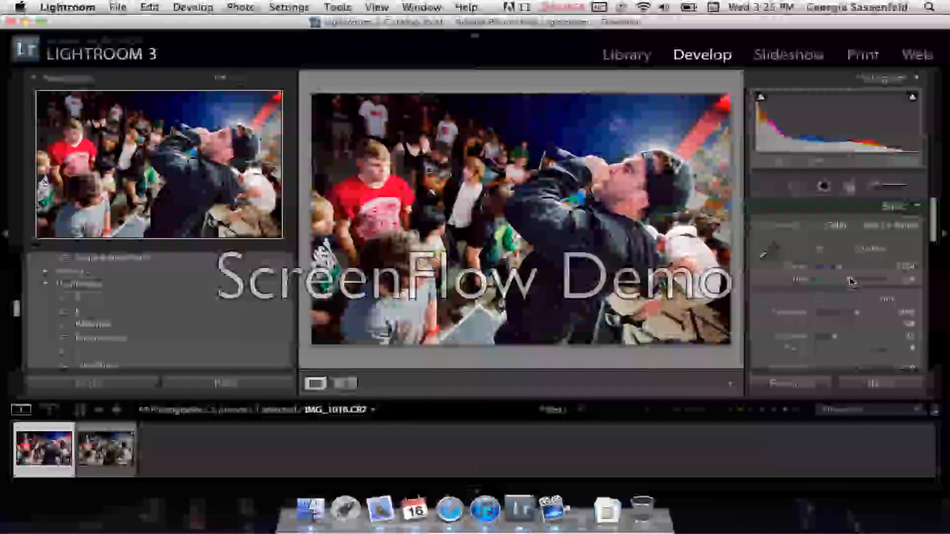
scroll(852, 283, down, 5)
scroll(850, 279, down, 1)
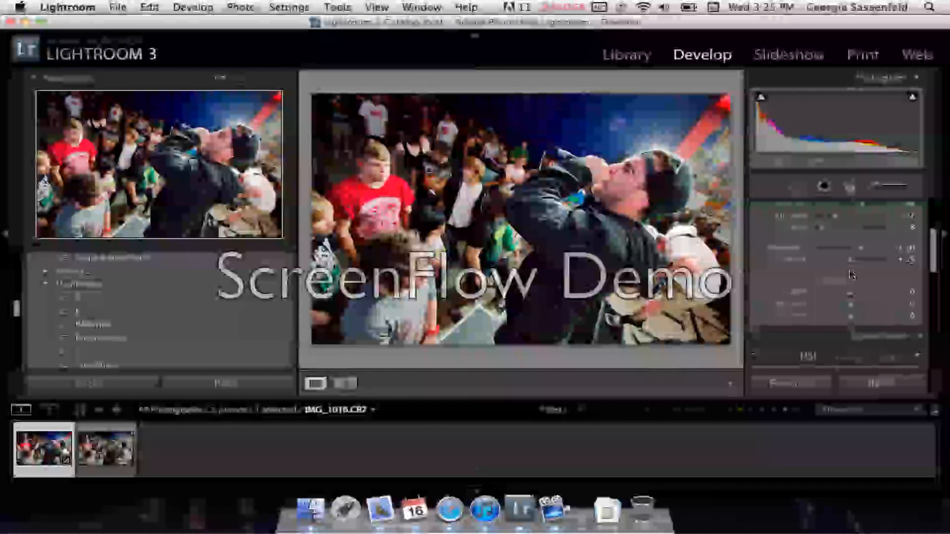
drag(850, 259, 854, 260)
drag(850, 292, 896, 287)
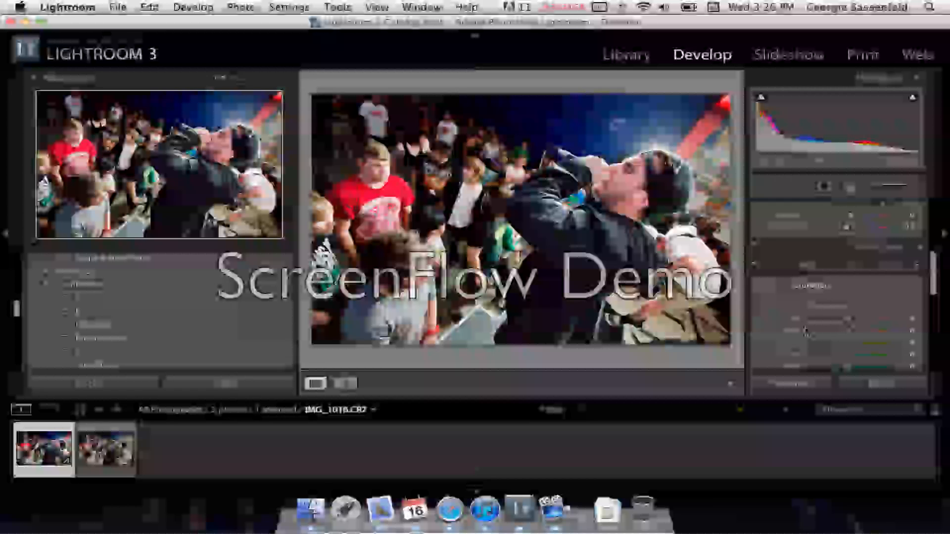
Lower the HSL saturation of individual colours: Magenta -61, Purple -54, Red -25 and Orange -9
scroll(805, 332, down, 5)
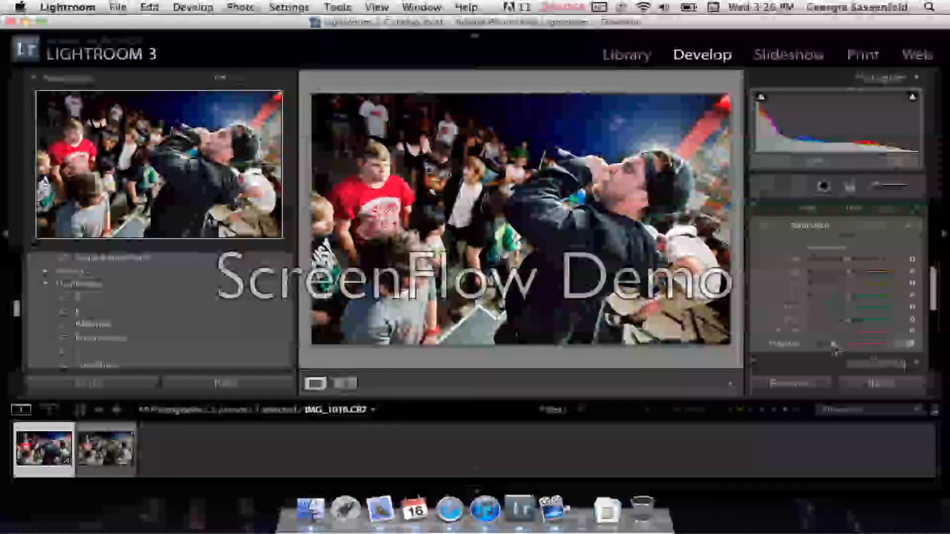
mouse_move(835, 348)
mouse_down()
mouse_move(790, 352)
mouse_move(873, 351)
mouse_move(780, 347)
mouse_move(839, 349)
mouse_move(826, 349)
mouse_up()
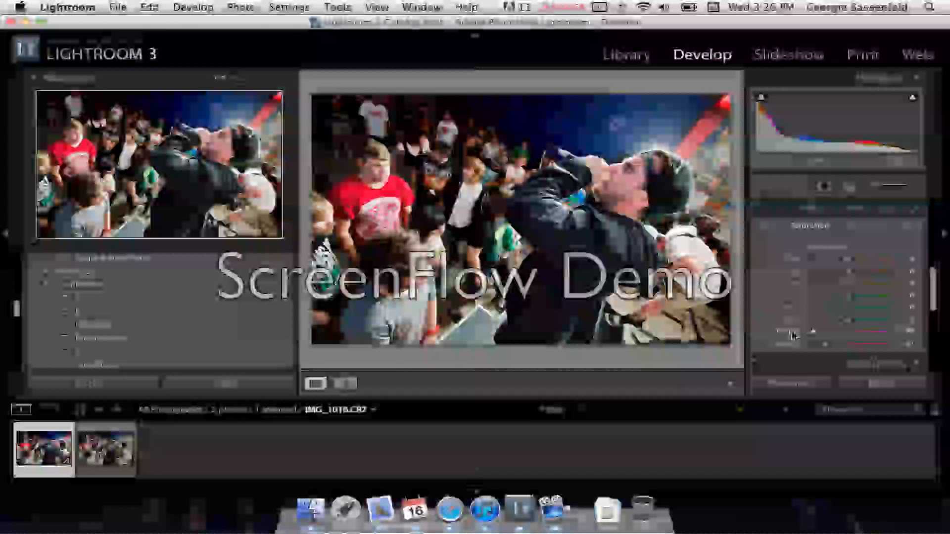
drag(835, 335, 813, 336)
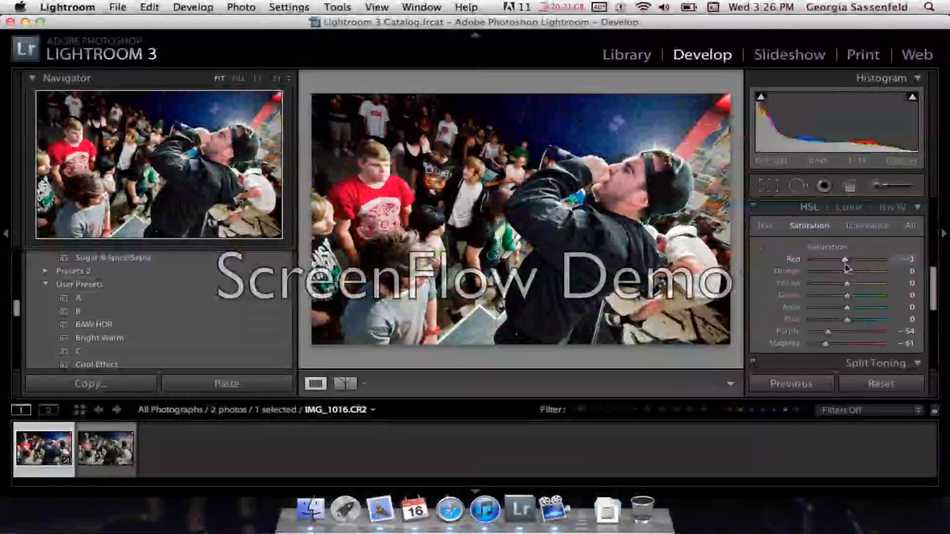
drag(843, 258, 831, 259)
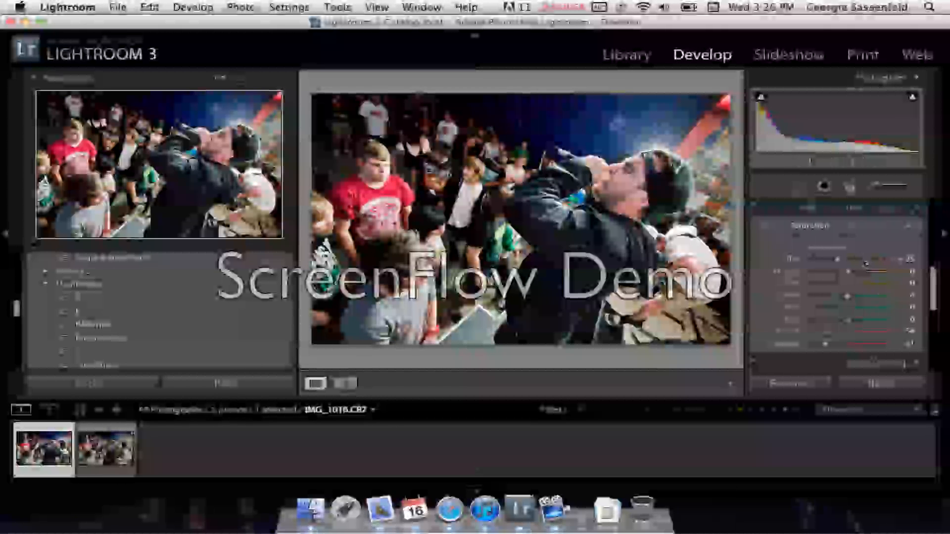
drag(845, 275, 833, 277)
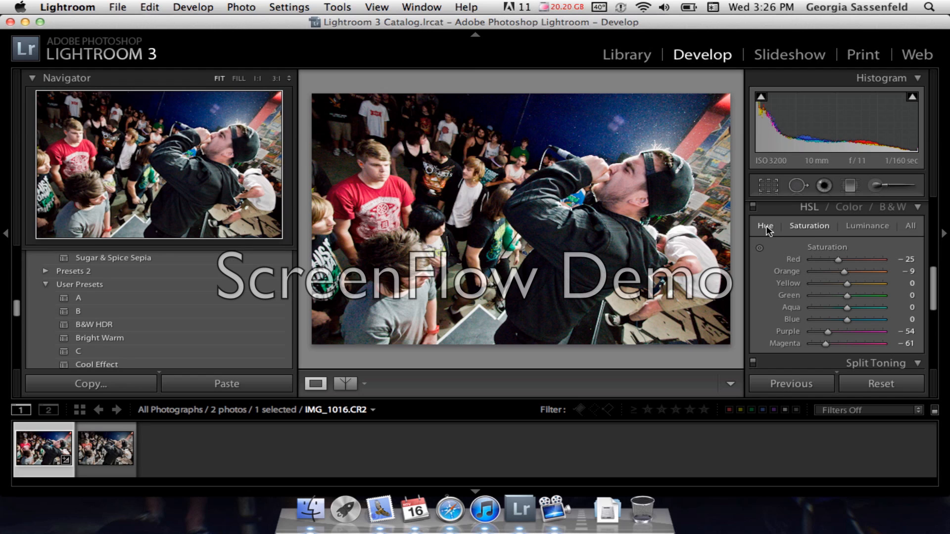
Shift the HSL hues, trying different red tints before setting Red to +3 and Aqua to +8
click(766, 227)
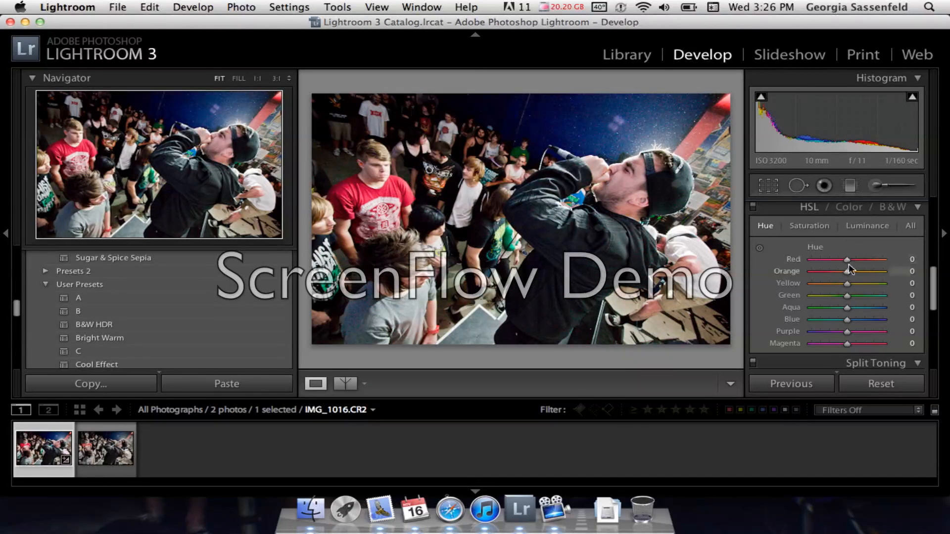
mouse_move(847, 260)
mouse_down()
mouse_move(812, 261)
mouse_move(831, 262)
mouse_up()
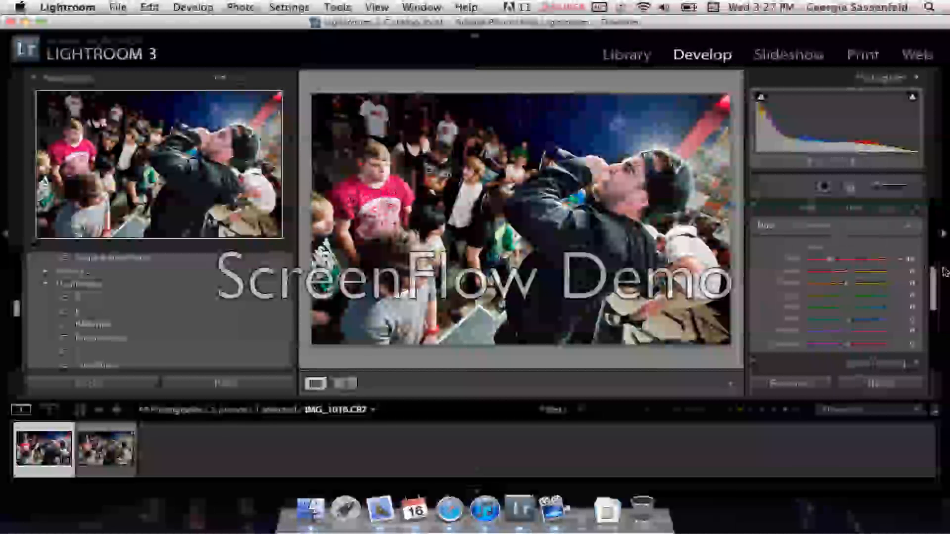
drag(823, 260, 866, 262)
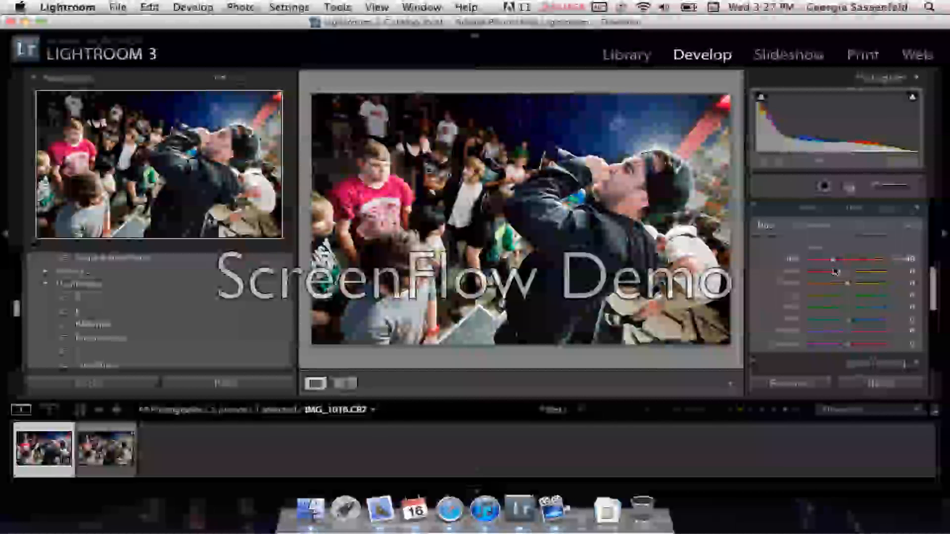
click(849, 265)
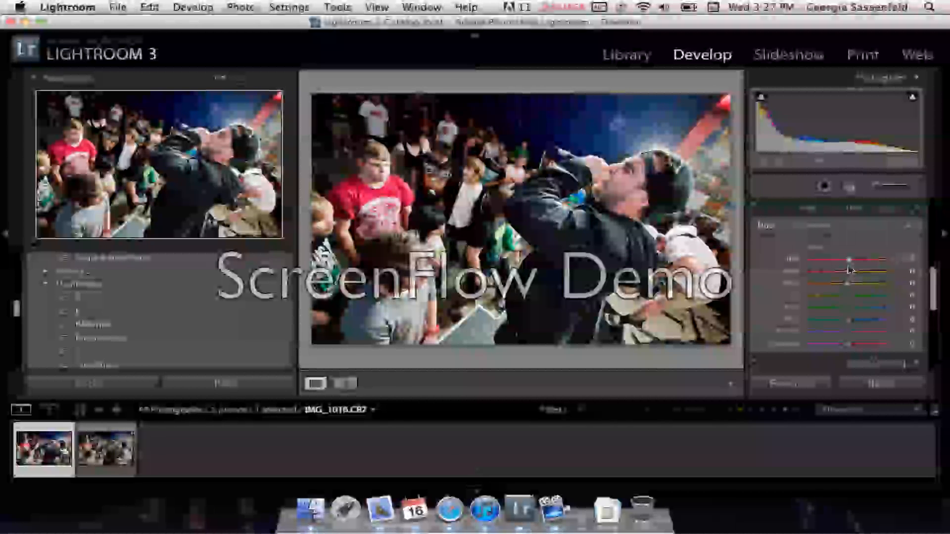
mouse_move(851, 306)
mouse_down()
mouse_move(819, 307)
mouse_move(868, 309)
mouse_move(850, 309)
mouse_up()
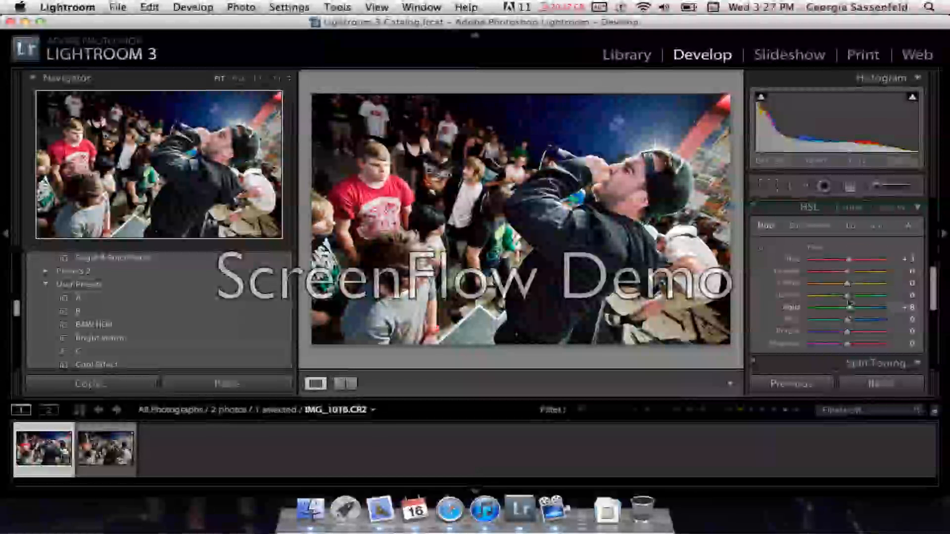
Set the HSL luminance of Red to -100 and view the same adjustments in the per-colour controls
click(861, 226)
mouse_move(846, 259)
mouse_down()
mouse_move(786, 267)
mouse_move(876, 262)
mouse_move(784, 262)
mouse_move(834, 261)
mouse_up()
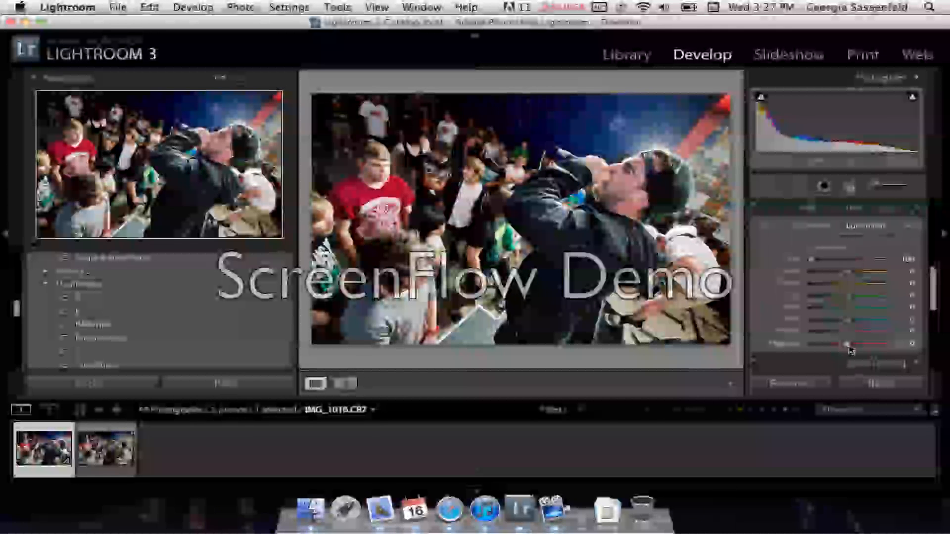
click(847, 209)
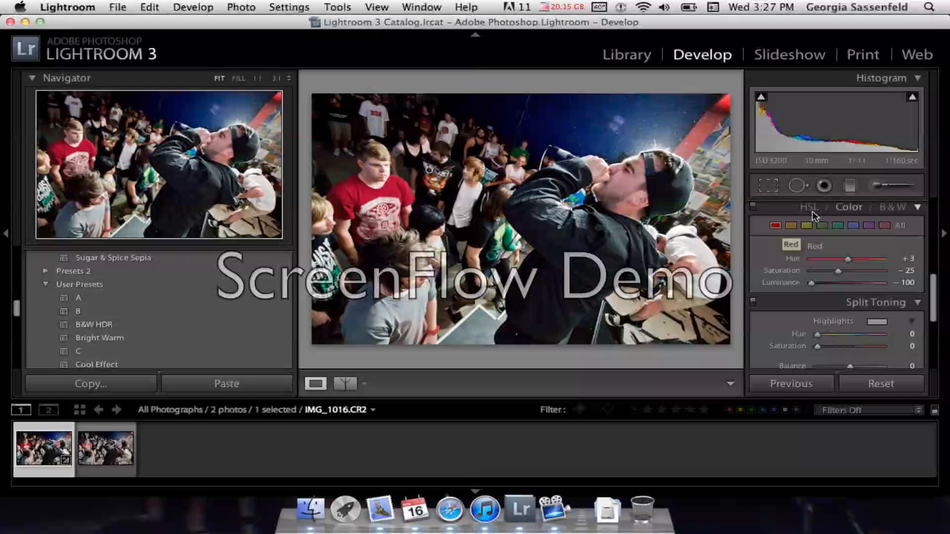
click(843, 208)
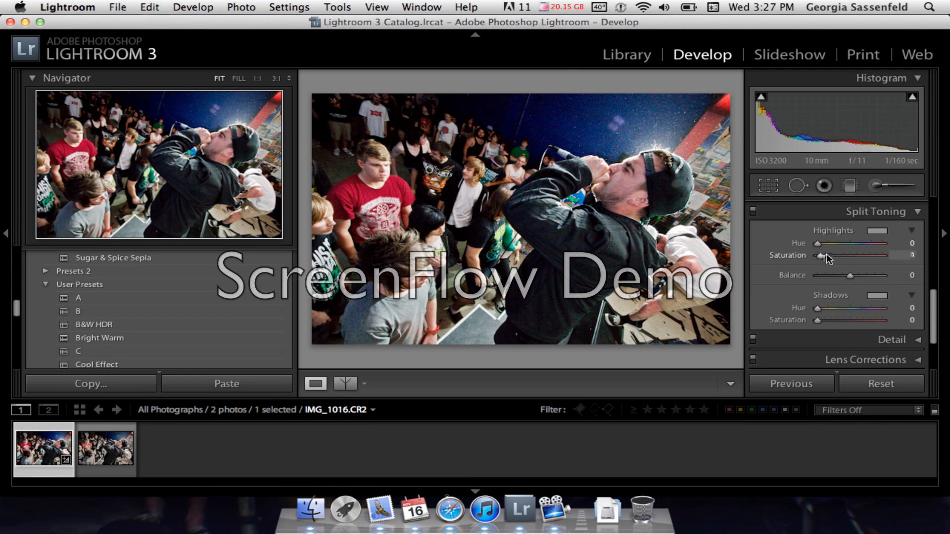
Split tone the photo with highlights at Hue 57 and Saturation 17, and tint the shadows blue
drag(839, 258, 841, 258)
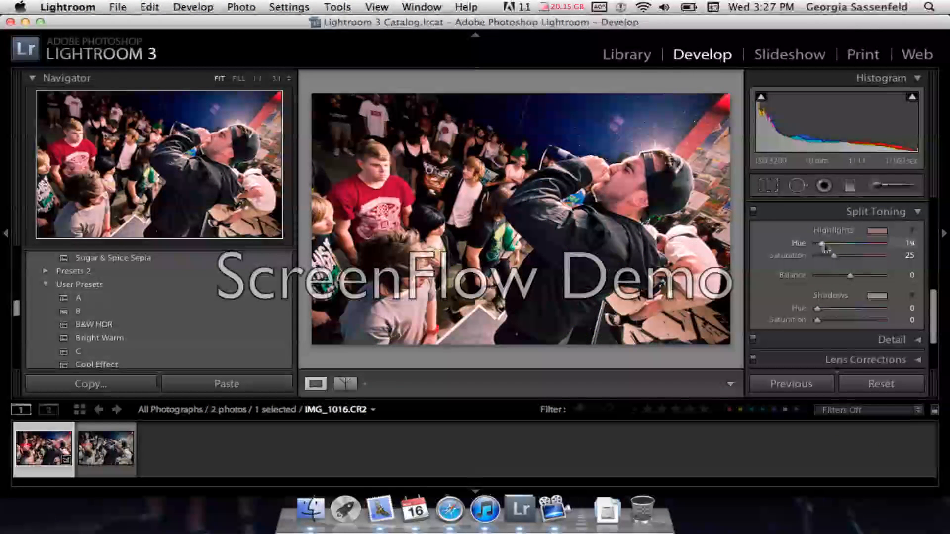
mouse_move(827, 248)
mouse_down()
mouse_move(881, 245)
mouse_move(820, 248)
mouse_move(829, 246)
mouse_up()
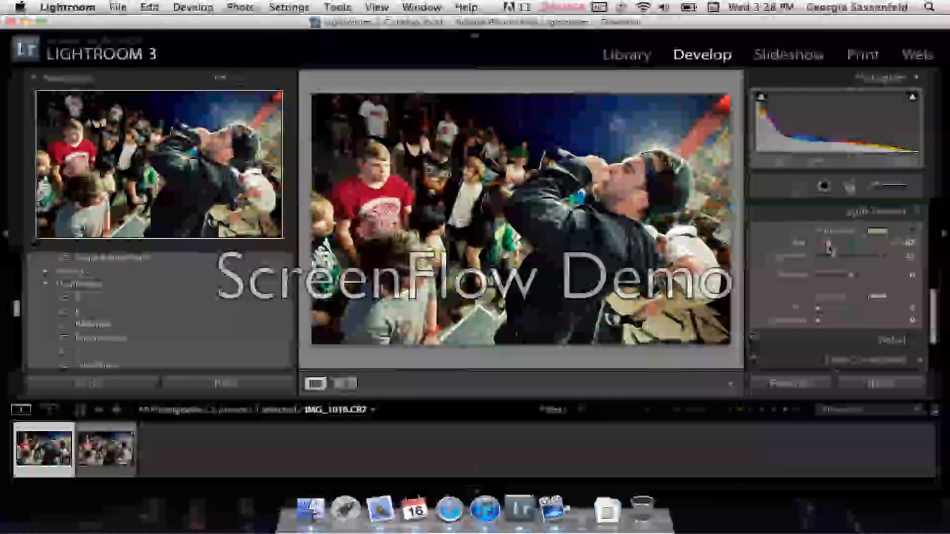
drag(832, 257, 828, 258)
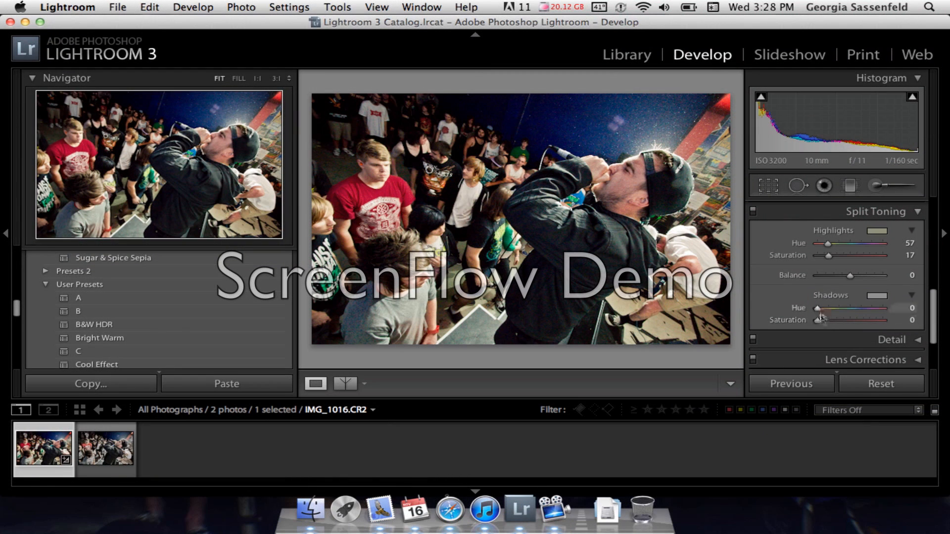
mouse_move(834, 322)
mouse_down()
mouse_move(821, 311)
mouse_move(868, 311)
mouse_move(832, 323)
mouse_up()
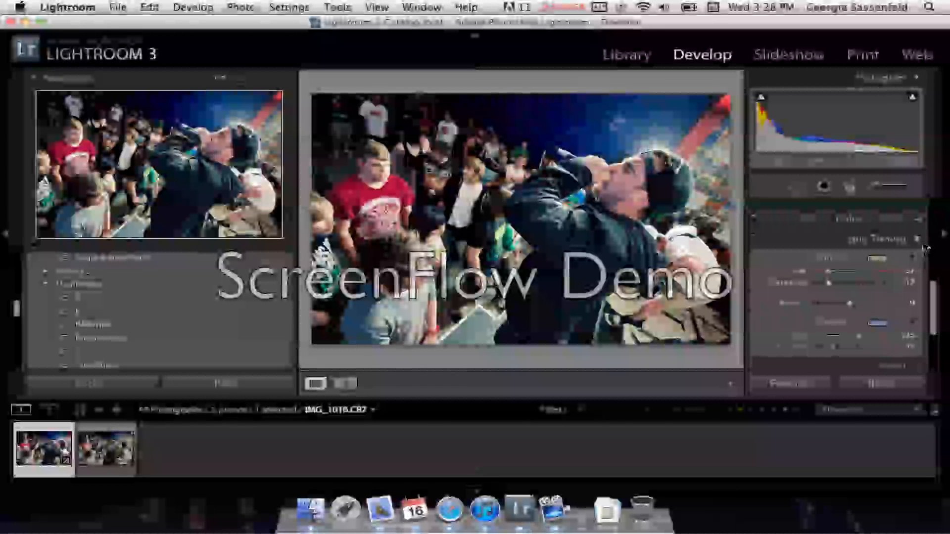
Apply the user preset A to IMG_1016.CR2 and raise its Exposure to +0.55
click(917, 221)
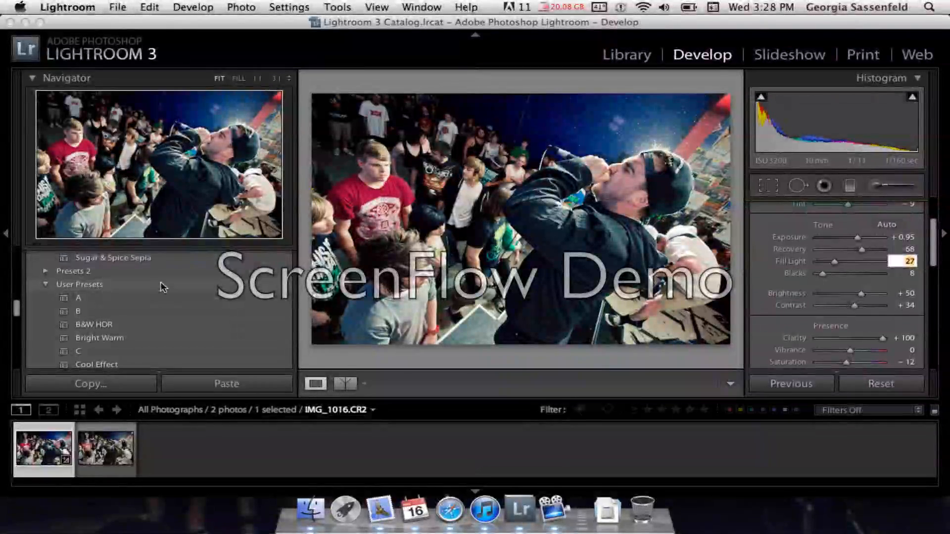
click(139, 297)
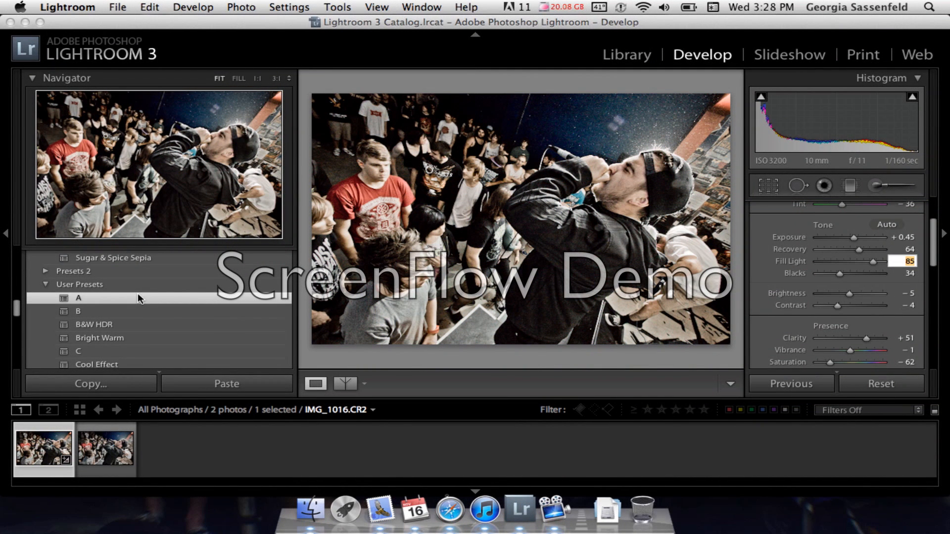
click(105, 463)
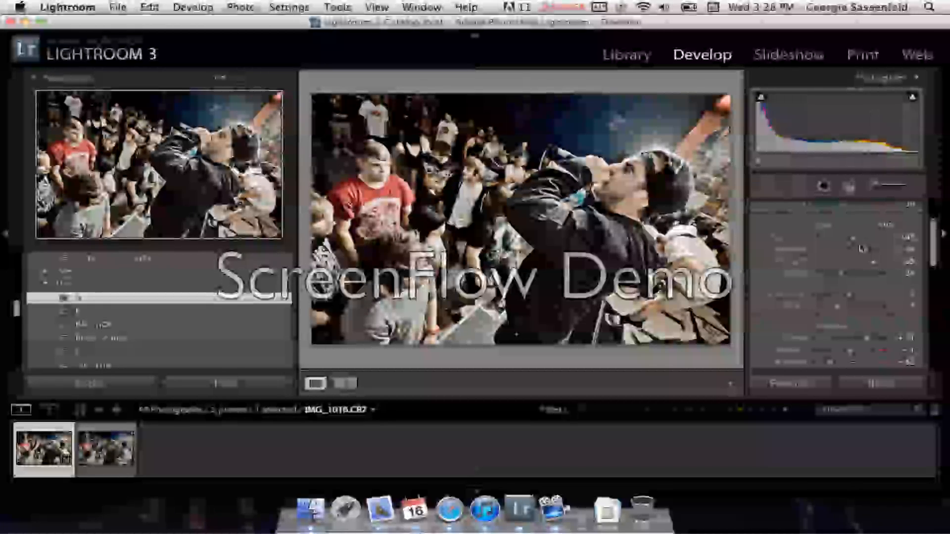
drag(851, 239, 854, 241)
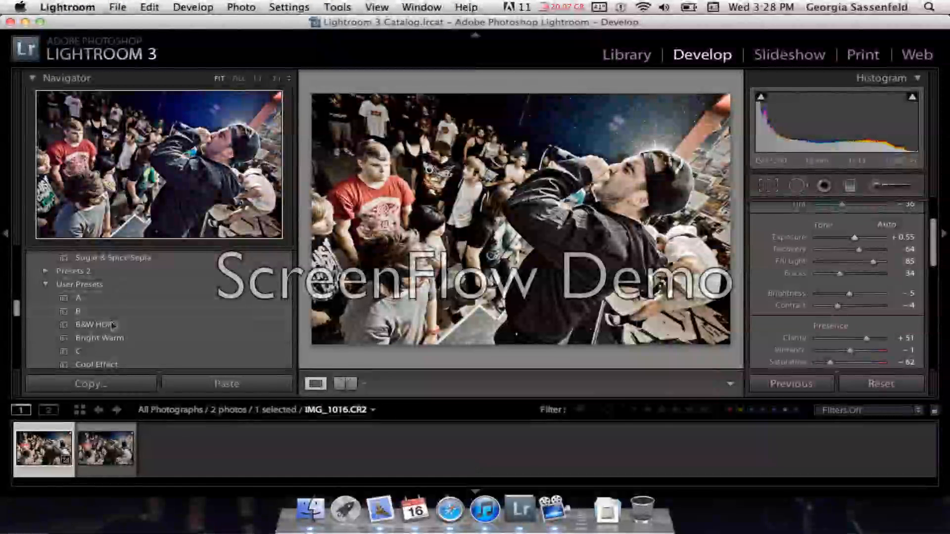
Try the user presets D and E on IMG_1016.CR2
scroll(113, 321, down, 5)
click(114, 332)
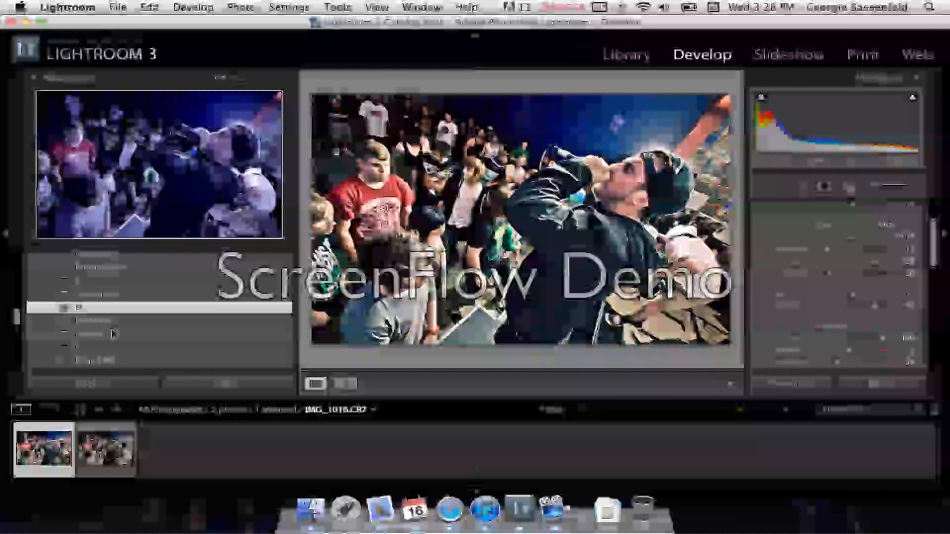
scroll(113, 332, down, 1)
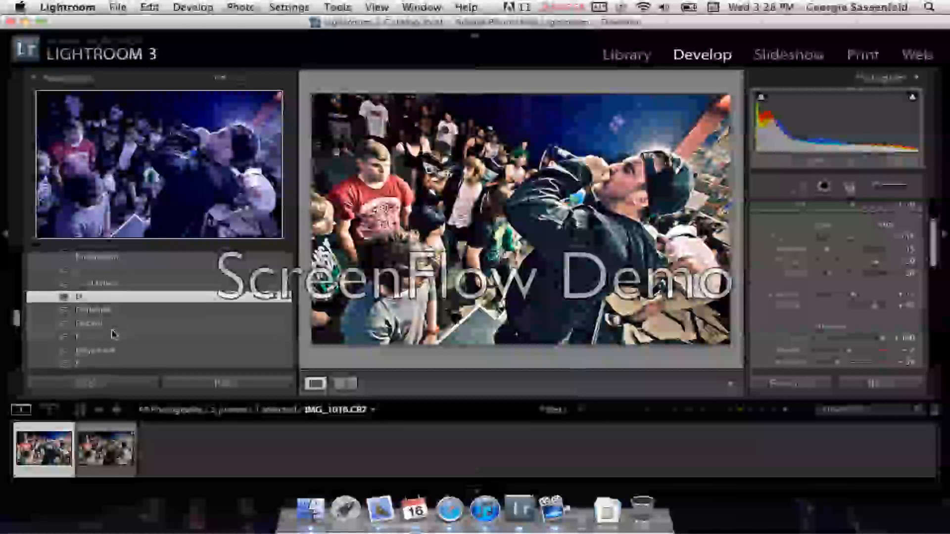
scroll(113, 333, up, 2)
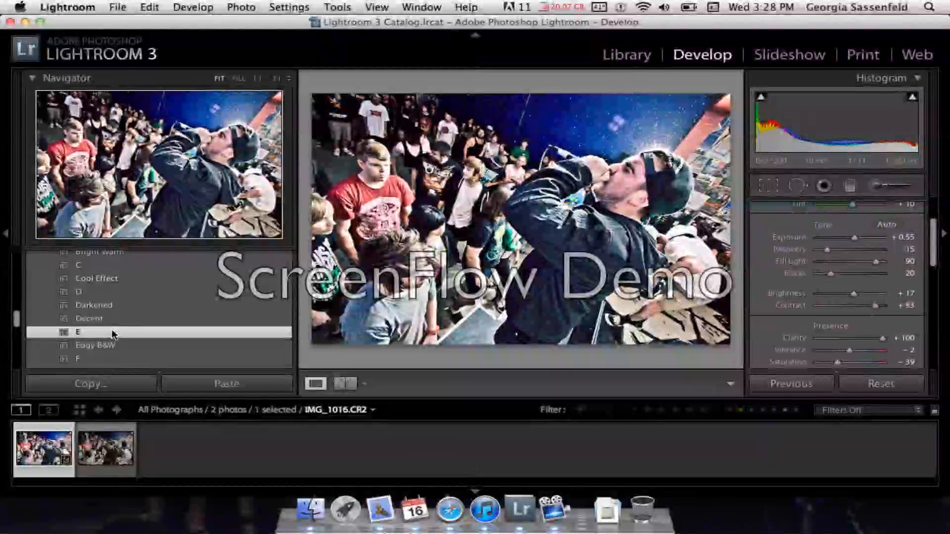
scroll(113, 332, down, 1)
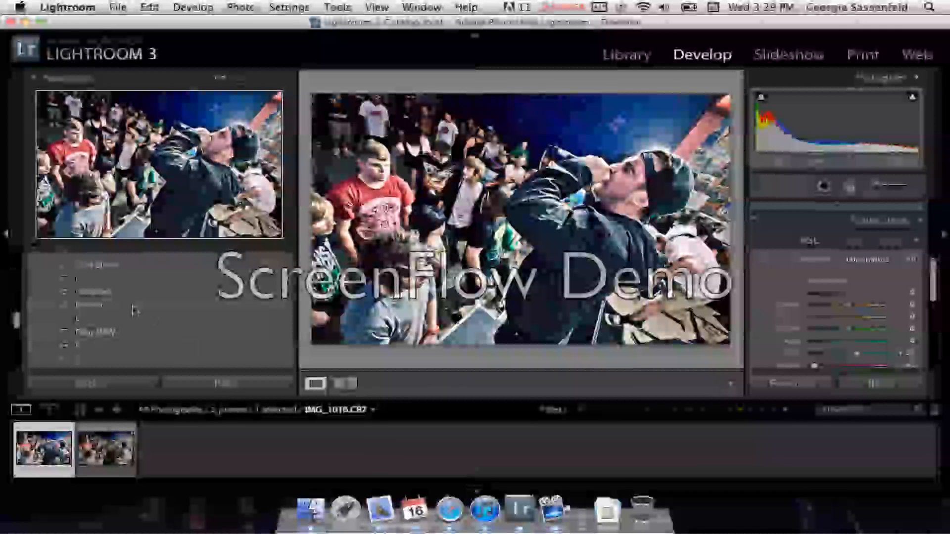
Try the user presets Edgy B&W and F on the photo, setting Exposure to +0.30 with F
click(129, 330)
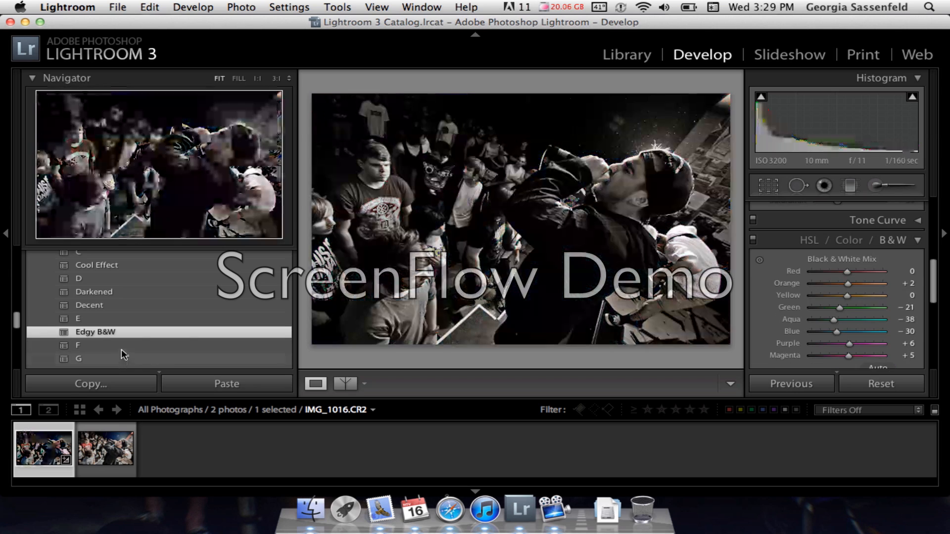
click(121, 347)
scroll(114, 346, down, 3)
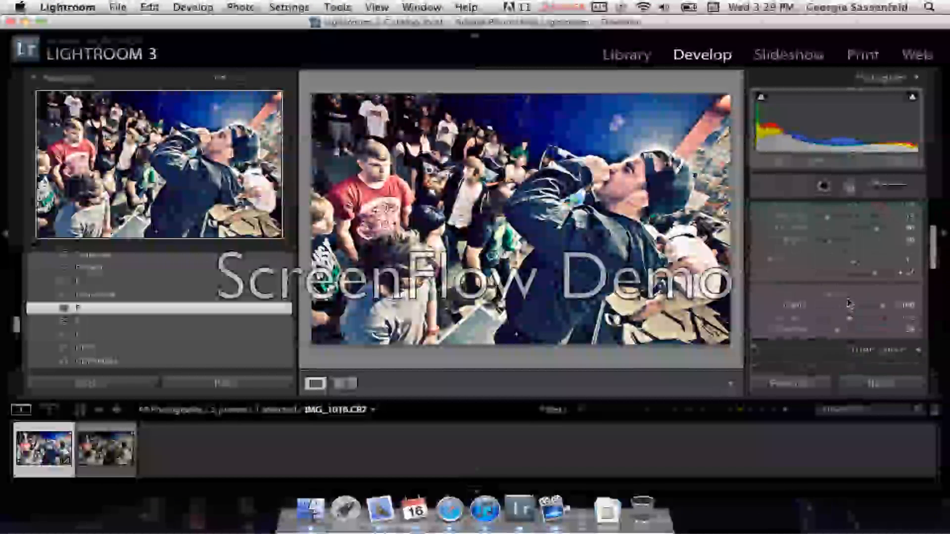
drag(847, 219, 857, 223)
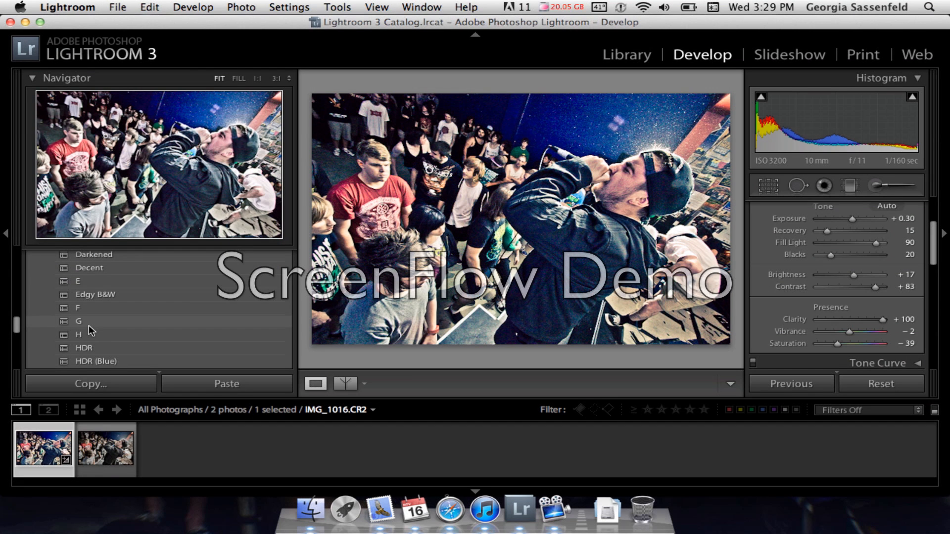
Compare the user presets H, Light 2 and HDR (Yellow) on the photo, settling on HDR (normal)
click(89, 335)
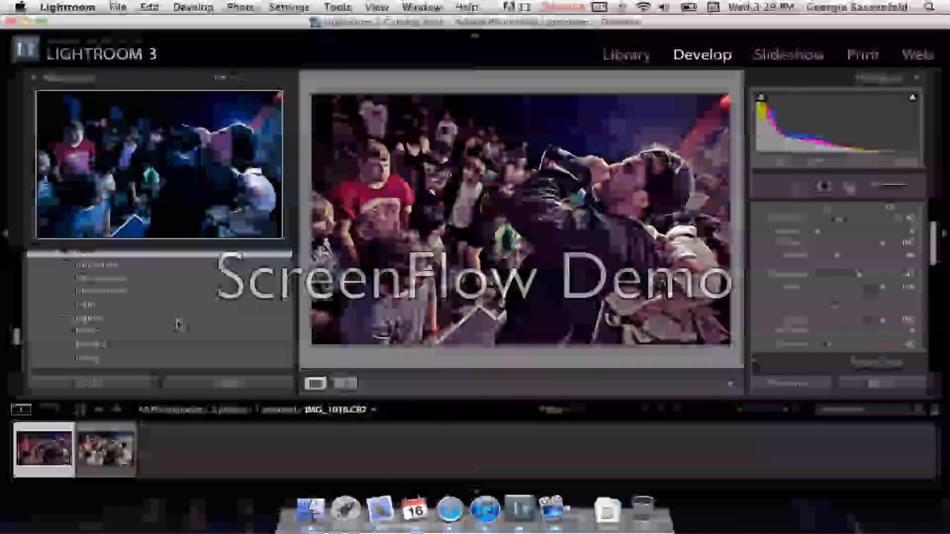
click(178, 319)
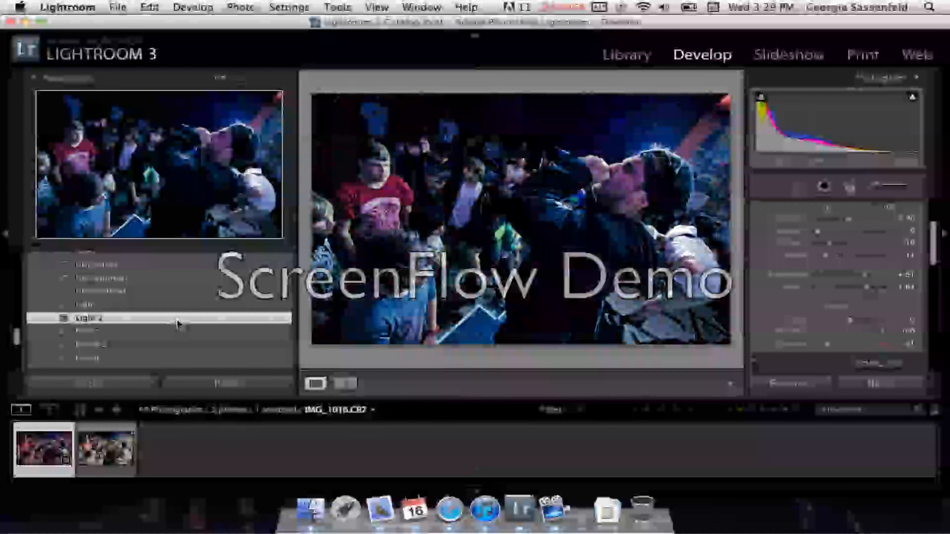
click(149, 293)
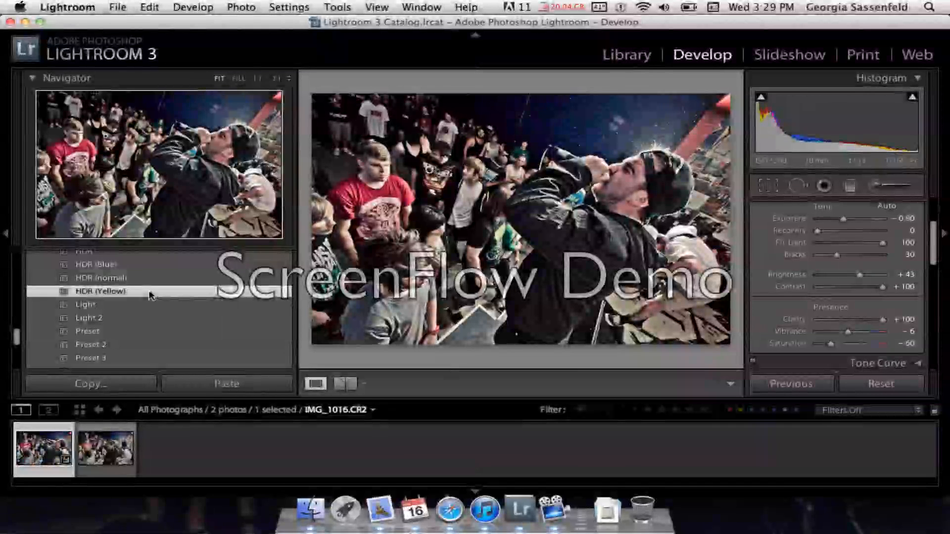
click(143, 277)
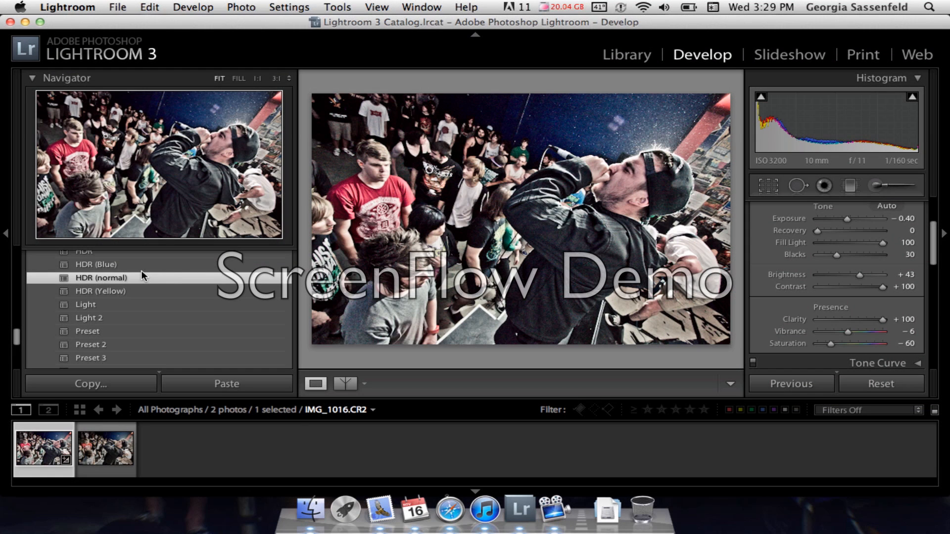
Start exporting IMG_1016 to the hard drive and choose the Bigger GS Logo watermark
click(106, 447)
key(super+shift+e)
click(475, 358)
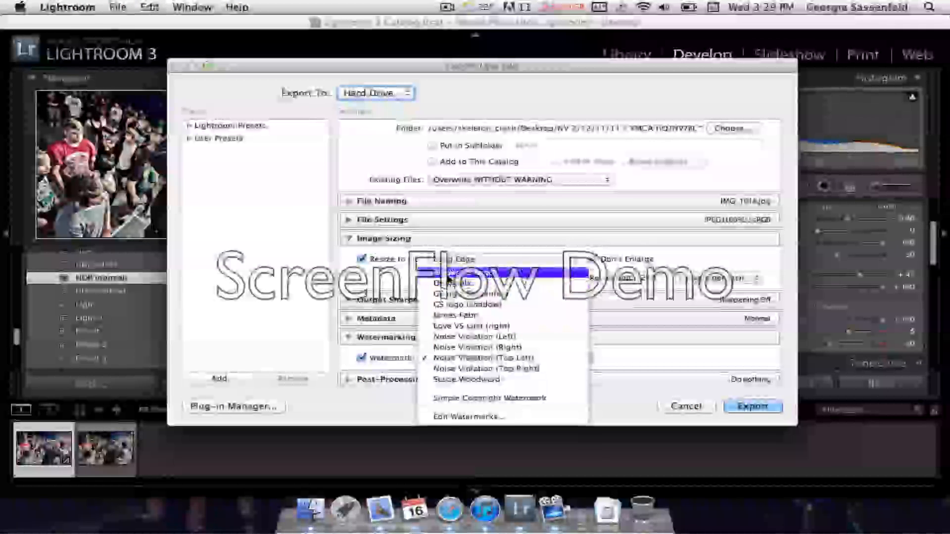
click(463, 272)
Try adjusting the horizontal inset of the Bigger GS Logo watermark in the Watermark Editor, discarding the edit and the export
click(509, 358)
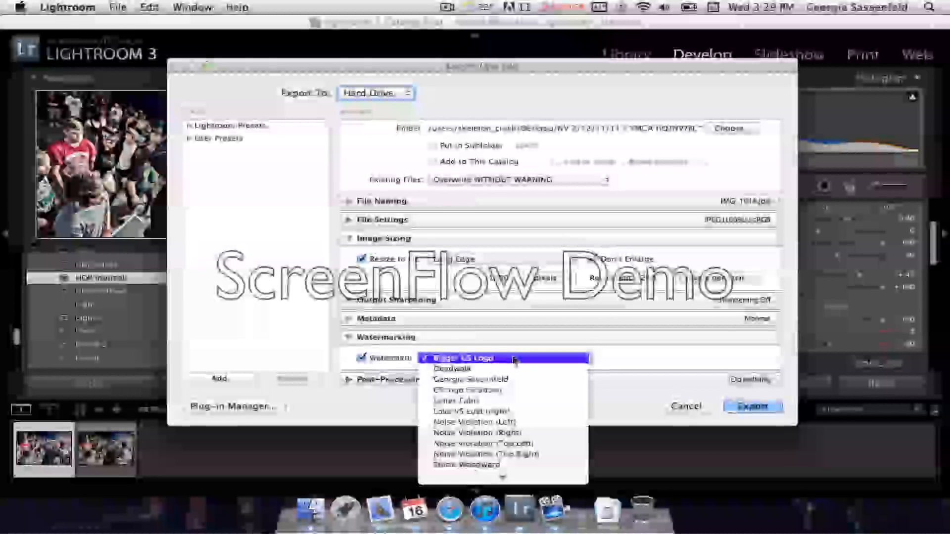
click(478, 477)
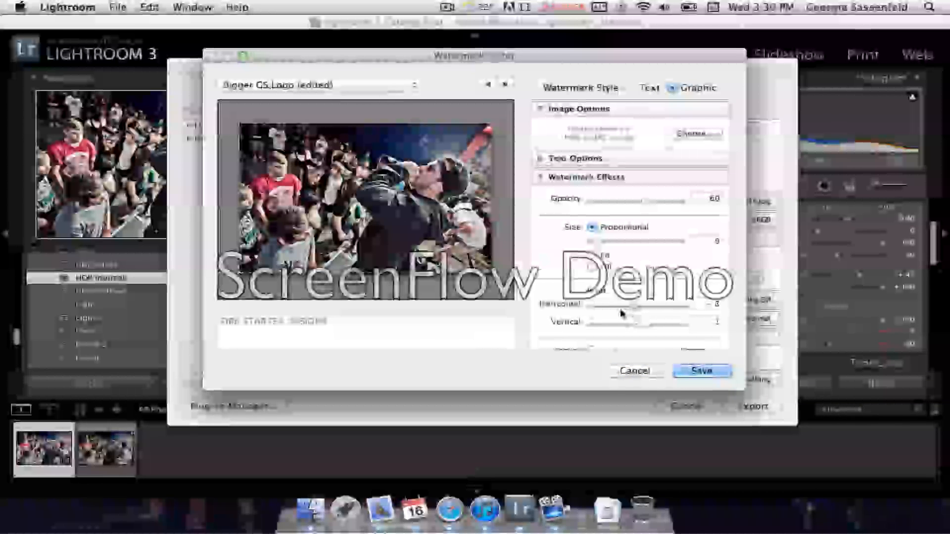
drag(637, 306, 643, 306)
click(625, 371)
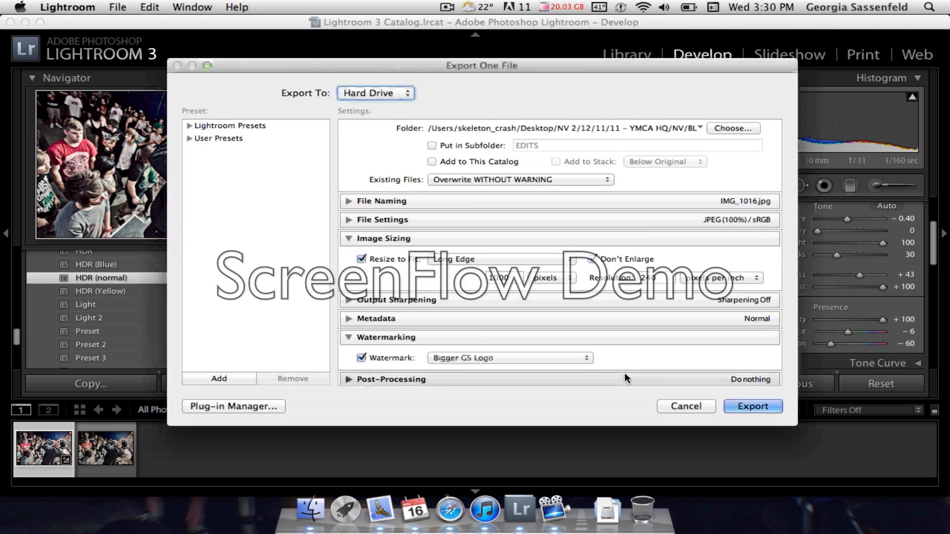
click(700, 405)
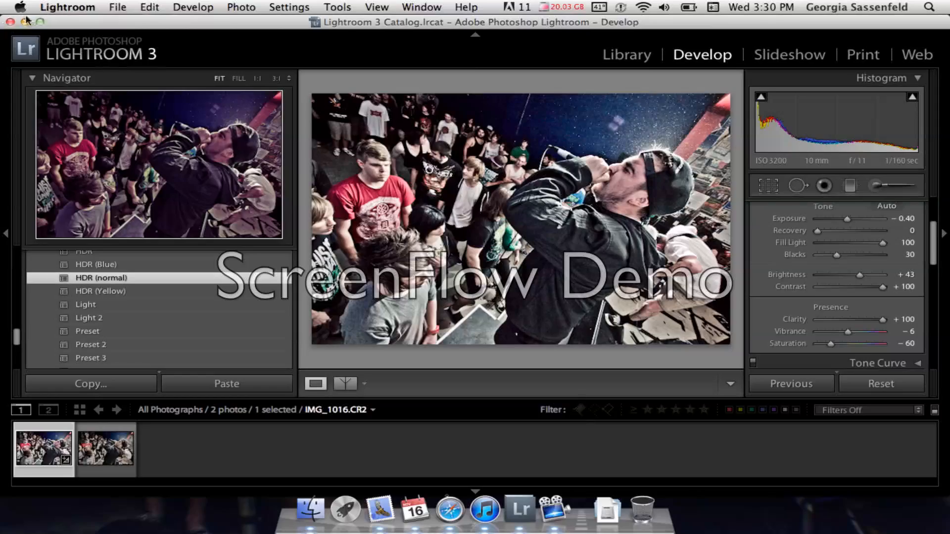
Minimize the Lightroom window to reveal the desktop
click(26, 22)
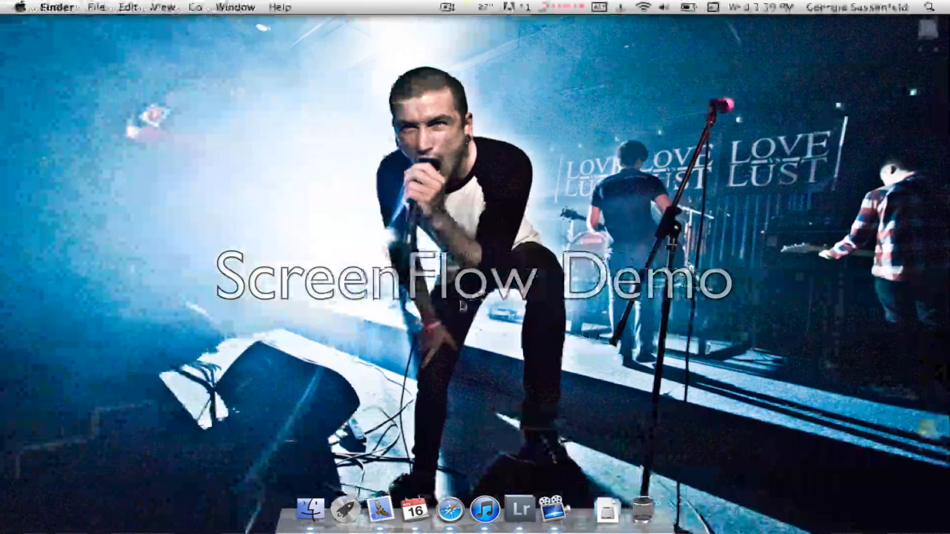